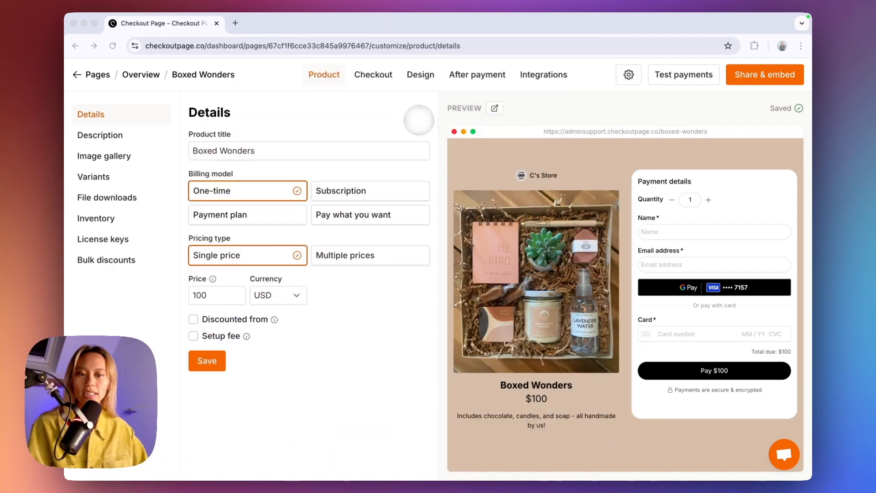
# Open Fees & surcharges for Boxed Wonders and start a new fixed-amount fee.
pyautogui.click(374, 74)
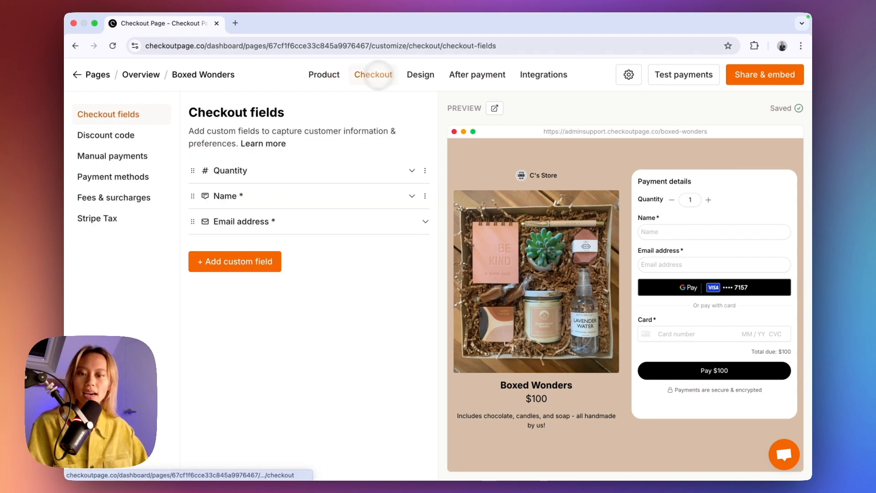
pyautogui.click(129, 197)
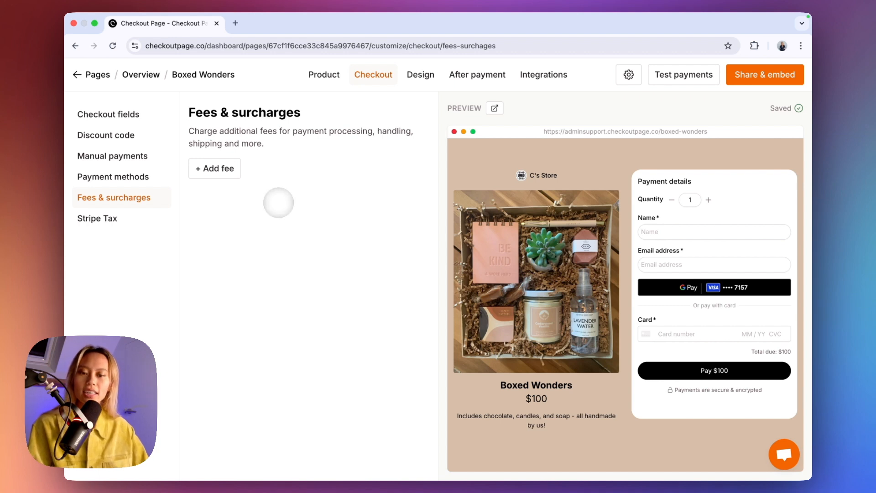
pyautogui.click(226, 169)
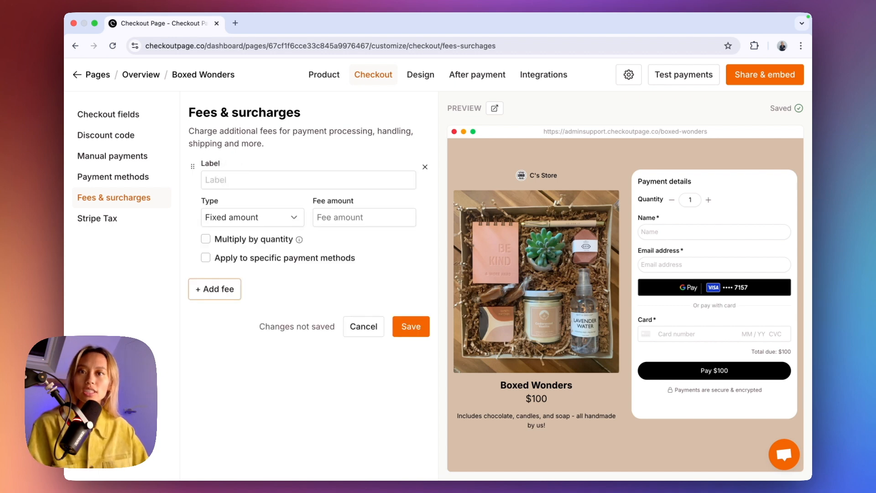
pyautogui.click(225, 177)
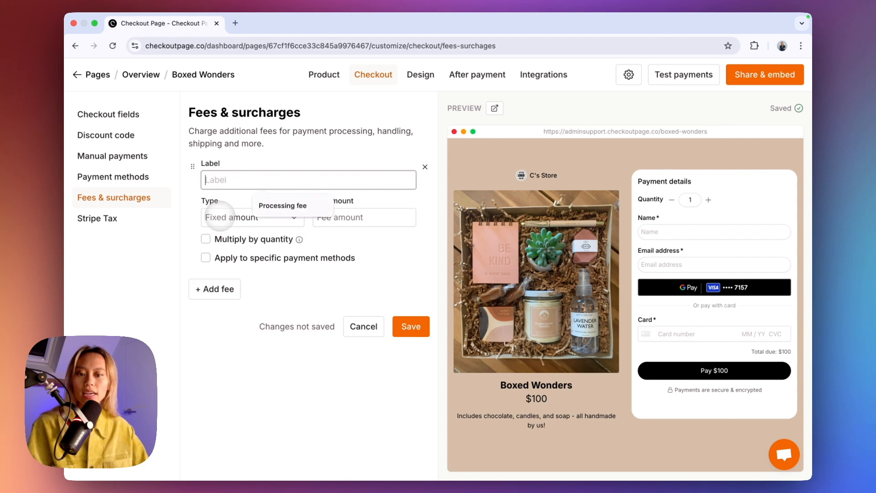
pyautogui.click(228, 217)
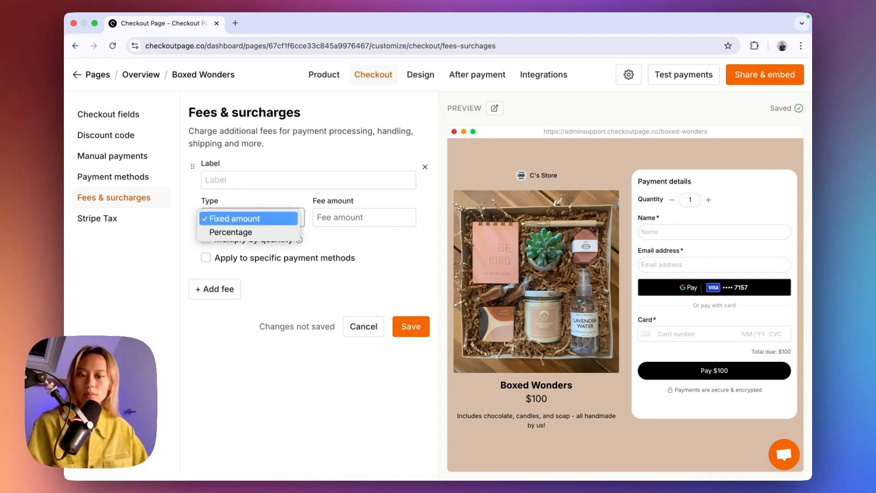
pyautogui.click(292, 218)
pyautogui.click(347, 218)
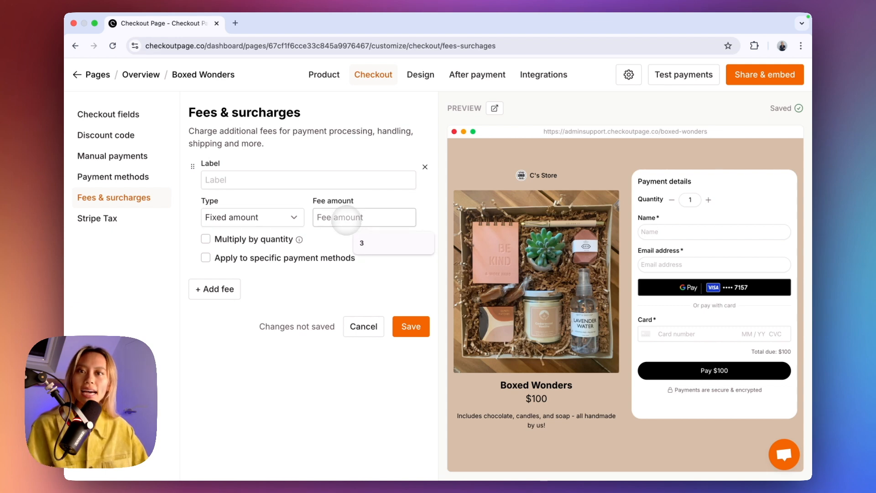
# Name the fee 'Processing fee', set a fixed amount of 3, save, and check the $103 total.
pyautogui.click(279, 178)
pyautogui.click(291, 204)
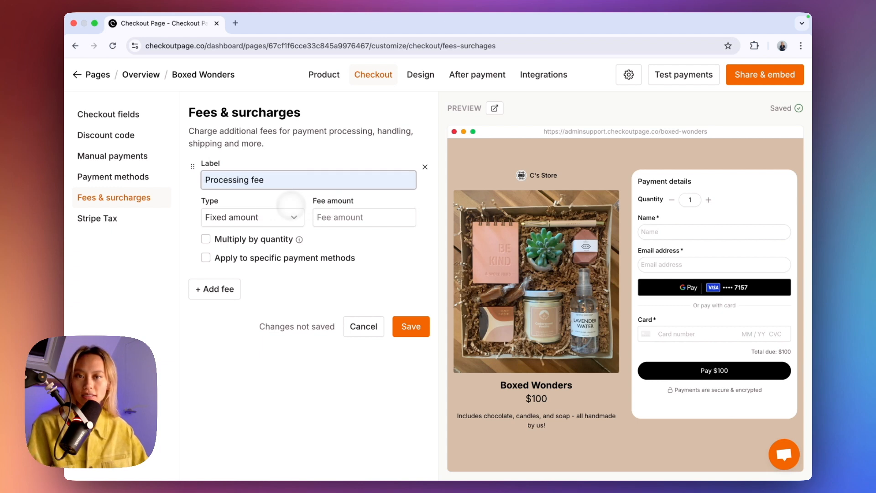
pyautogui.click(267, 218)
pyautogui.click(262, 218)
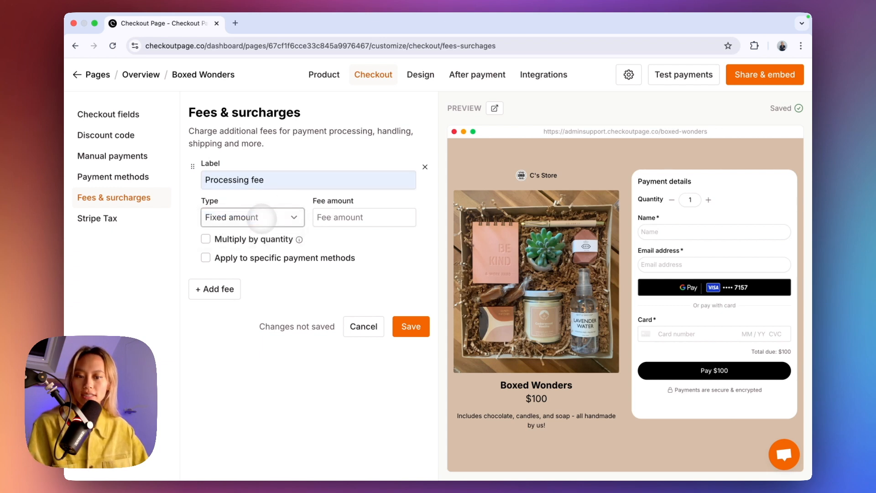
pyautogui.click(342, 218)
pyautogui.click(365, 243)
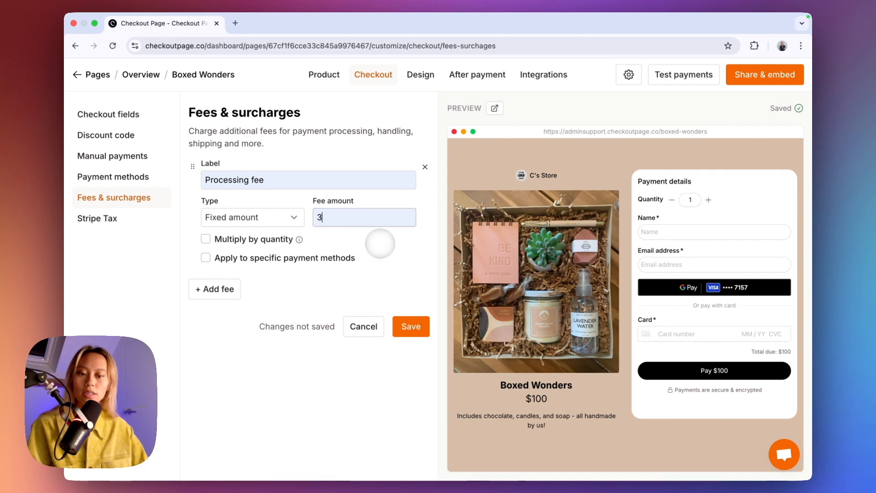
pyautogui.click(411, 326)
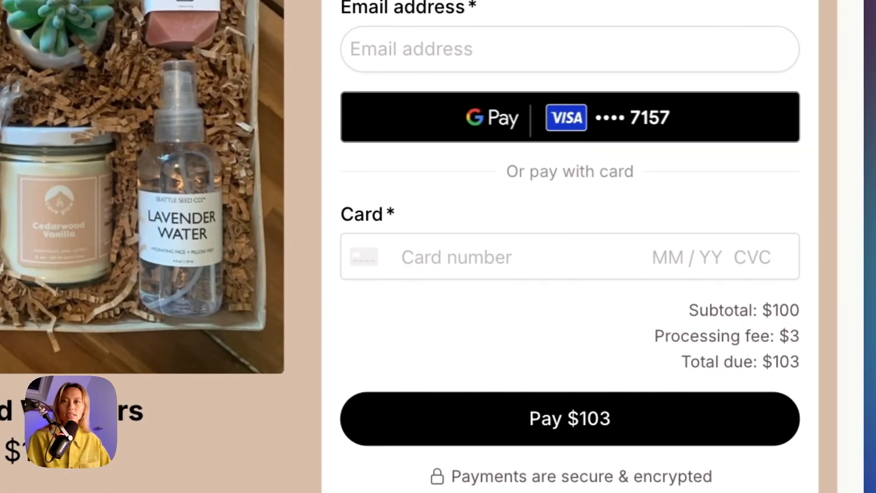
pyautogui.moveTo(658, 336); pyautogui.dragTo(808, 335)
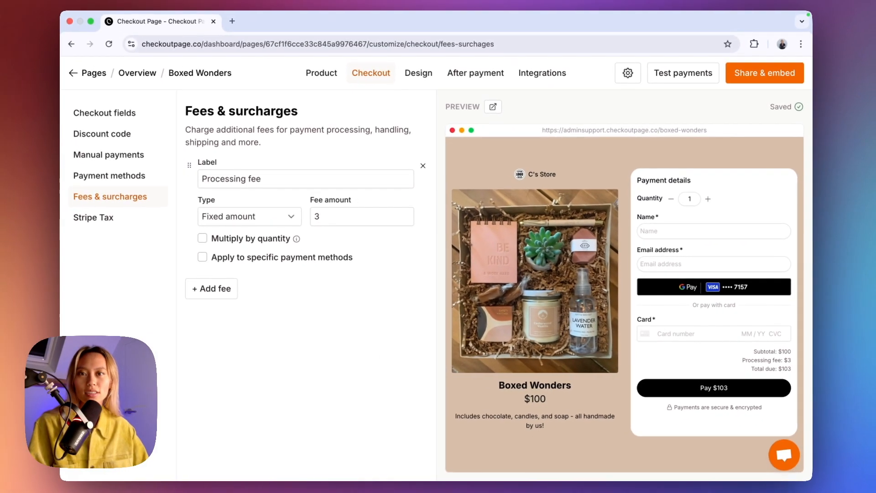
# Add a fixed $10 'Shipping fee' and confirm the preview total rises to $113.
pyautogui.click(232, 291)
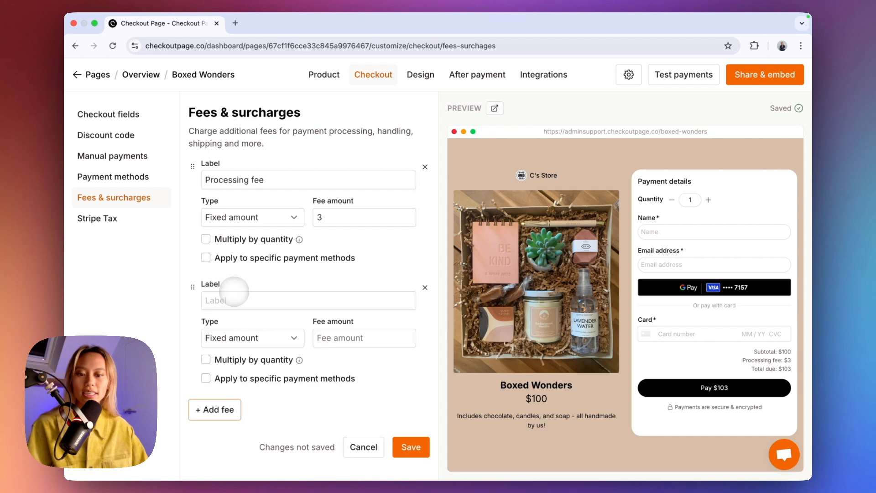
pyautogui.click(235, 300)
pyautogui.click(273, 325)
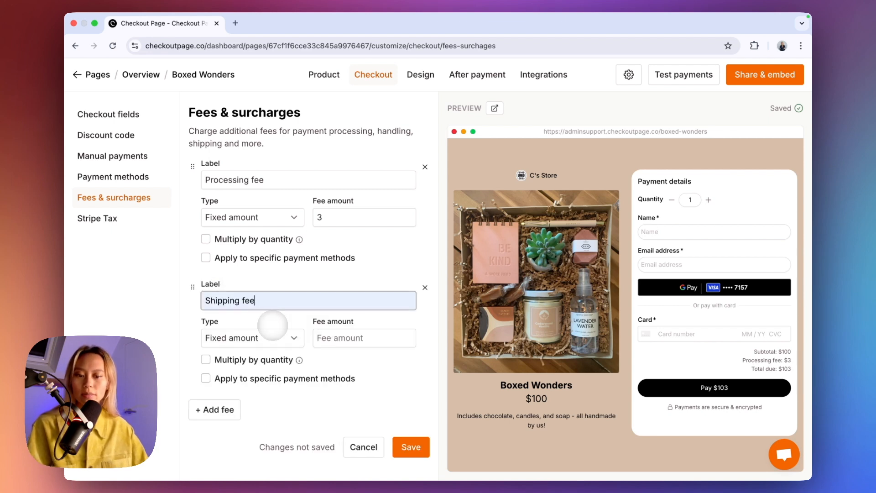
pyautogui.scroll(-1, 274, 323)
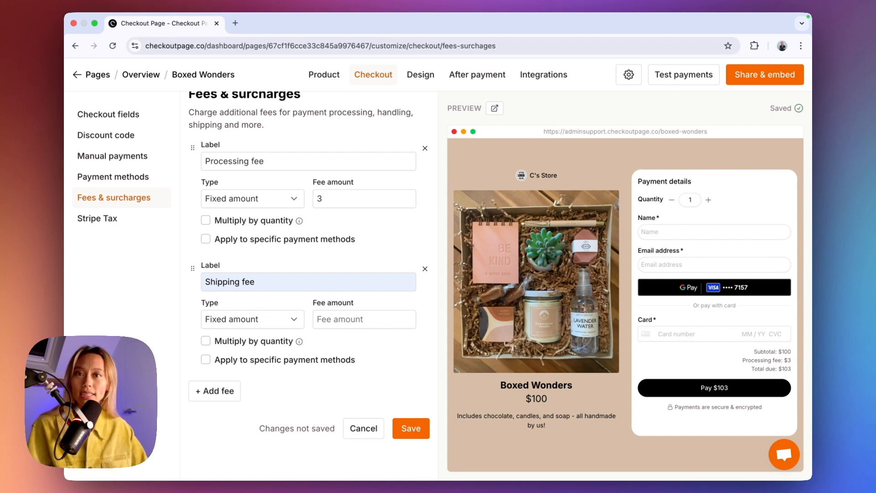
pyautogui.click(351, 321)
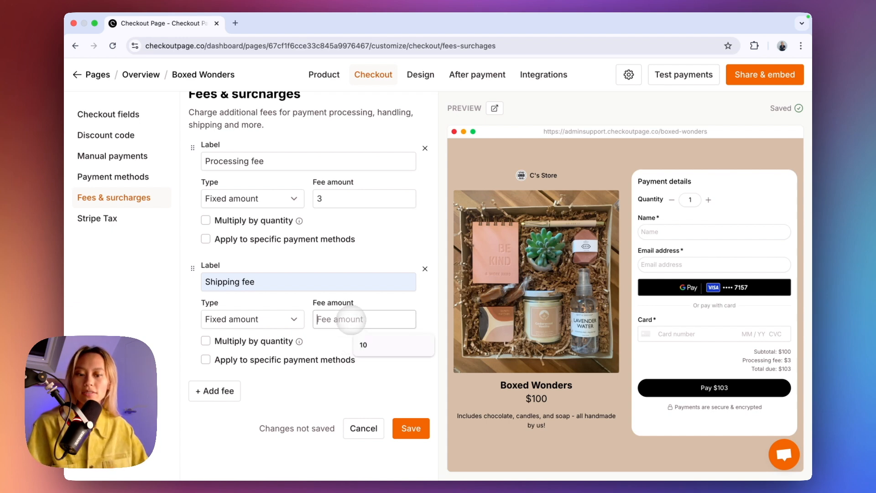
pyautogui.write('10')
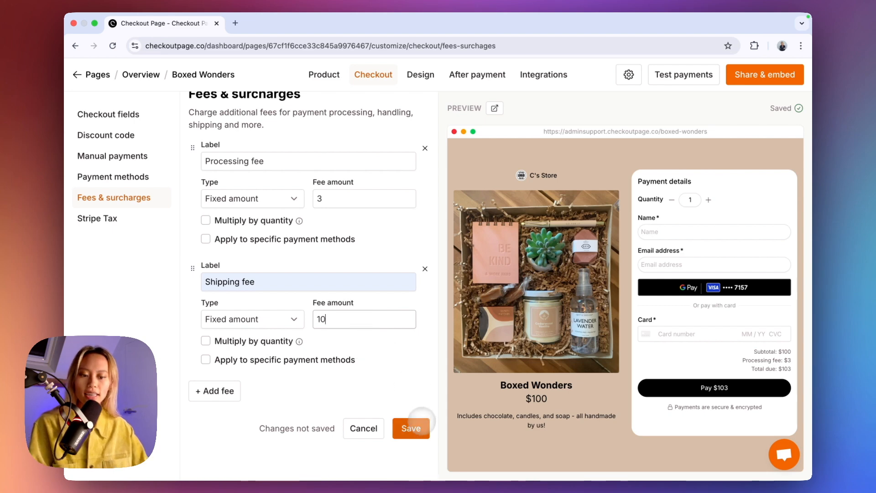
pyautogui.click(411, 427)
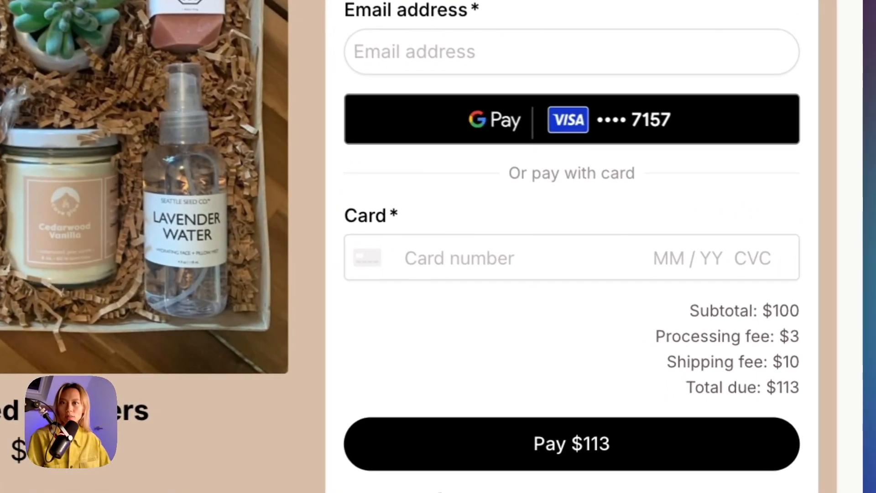
pyautogui.moveTo(659, 362); pyautogui.dragTo(801, 364)
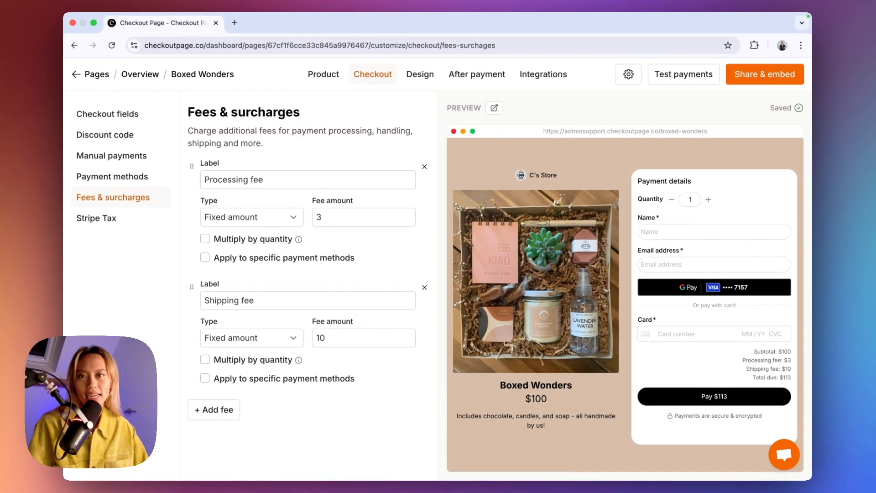
# Add an 8% percentage 'Sales Tax' fee, showing $8 tax and a $121 total.
pyautogui.click(221, 409)
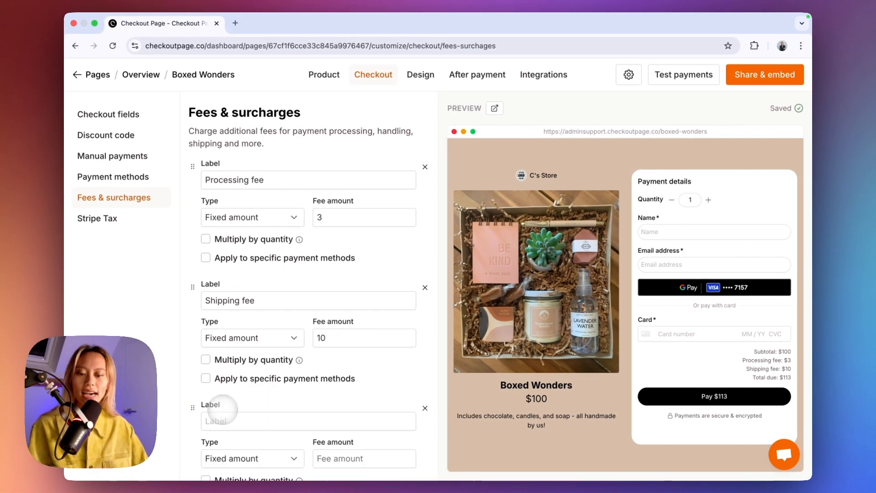
pyautogui.scroll(-3, 224, 409)
pyautogui.click(258, 285)
pyautogui.click(286, 309)
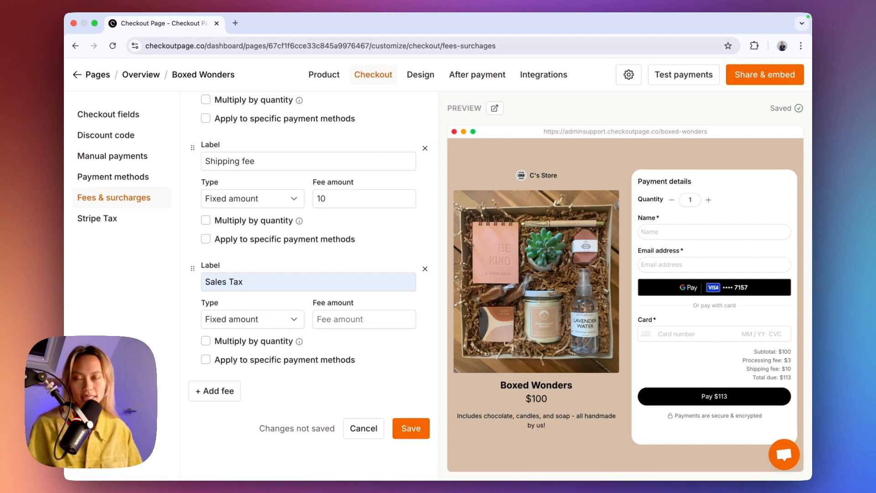
pyautogui.click(265, 319)
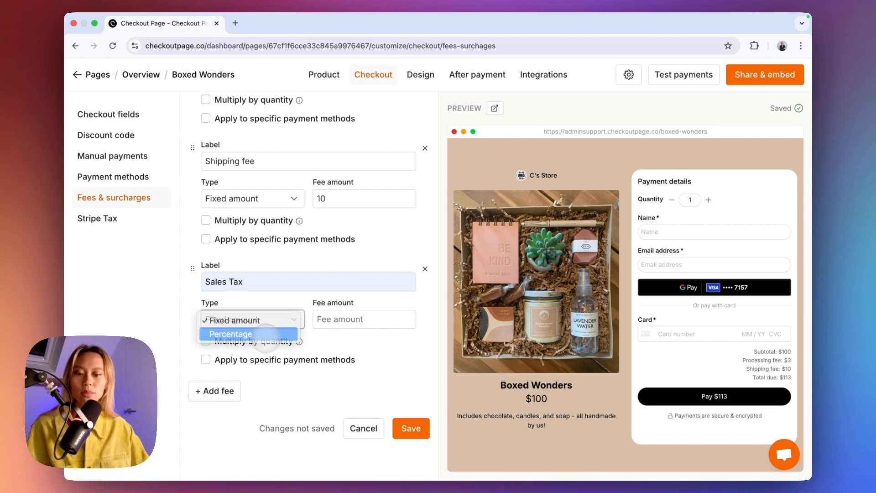
pyautogui.click(265, 333)
pyautogui.click(325, 337)
pyautogui.write('8')
pyautogui.click(411, 428)
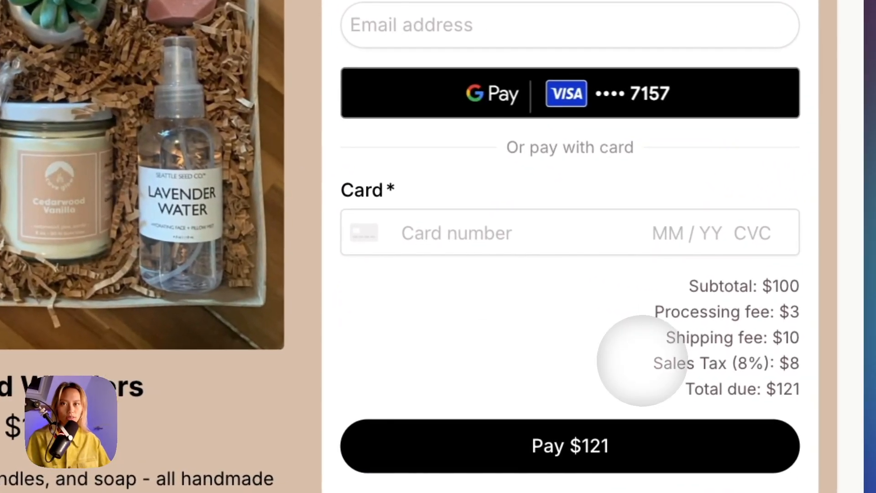
pyautogui.moveTo(658, 363); pyautogui.dragTo(835, 365)
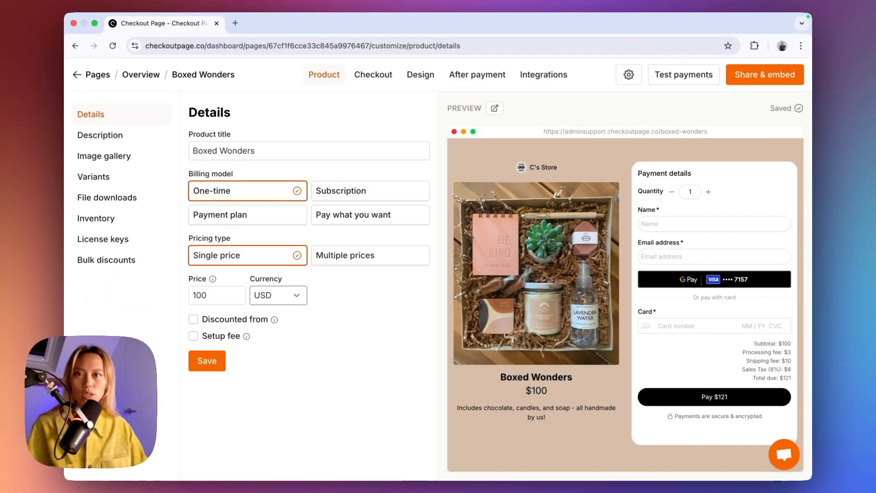
# Switch the Boxed Wonders currency to EUR so the preview totals €121.
pyautogui.click(276, 296)
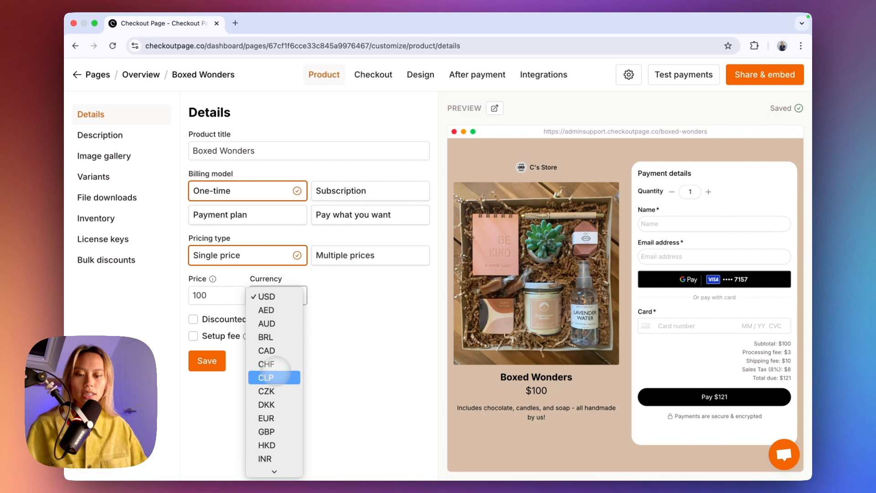
pyautogui.click(274, 418)
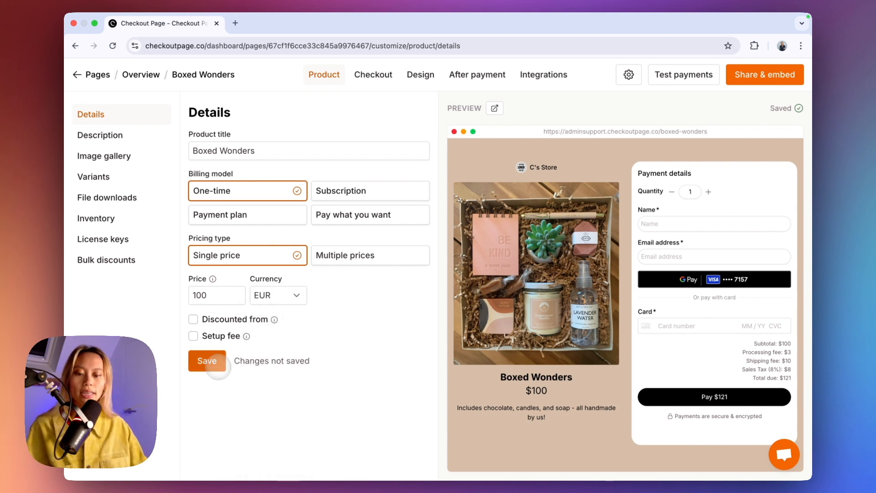
pyautogui.click(219, 365)
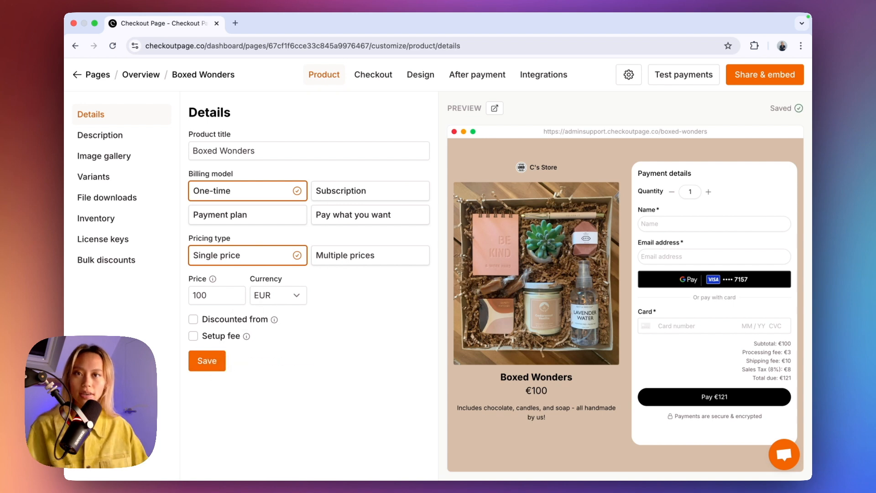
# Enable multiple payment methods at checkout, then try Klarna and Revolut Pay in the preview.
pyautogui.click(374, 73)
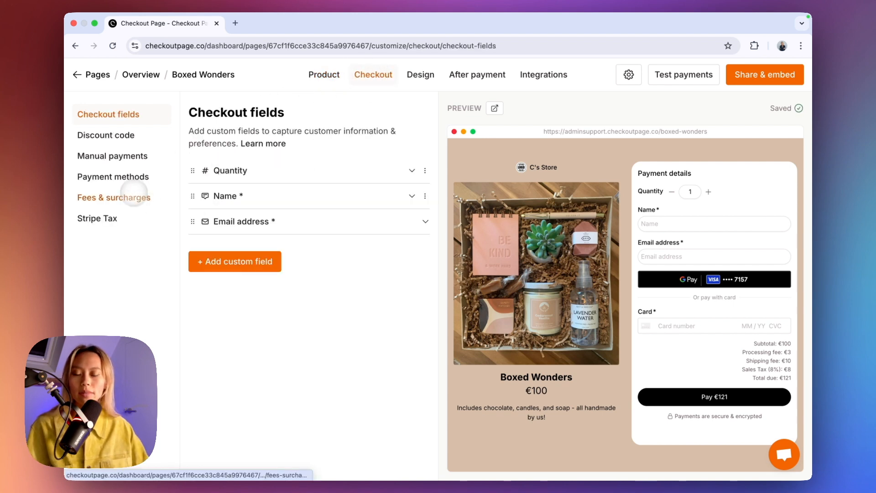
pyautogui.click(128, 177)
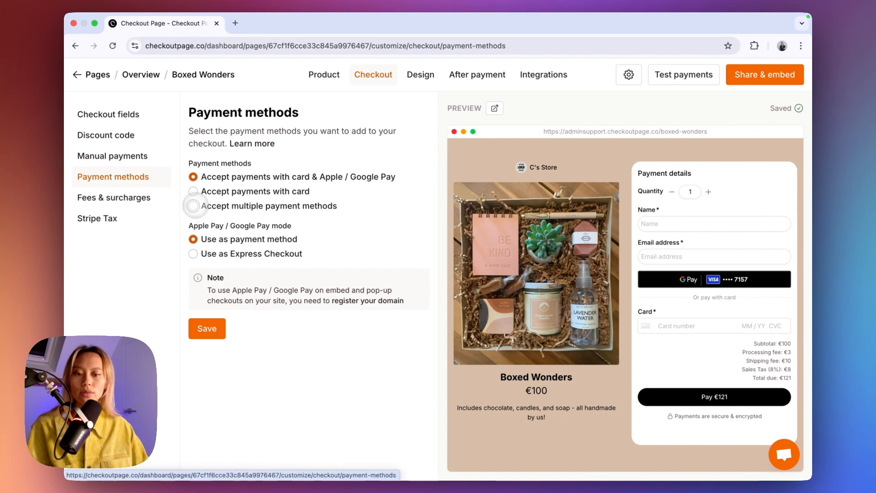
pyautogui.click(193, 206)
pyautogui.click(207, 356)
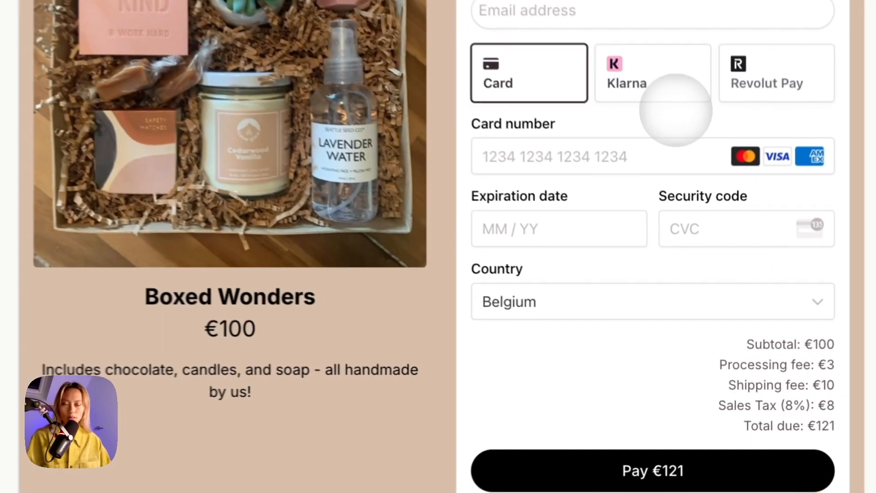
pyautogui.click(721, 265)
pyautogui.click(751, 68)
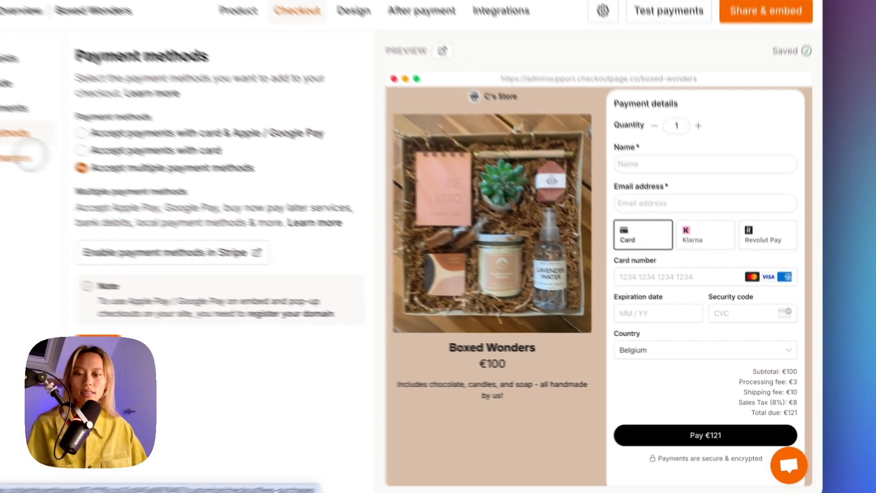
# Change the Processing fee to a 2.8% percentage fee.
pyautogui.click(29, 154)
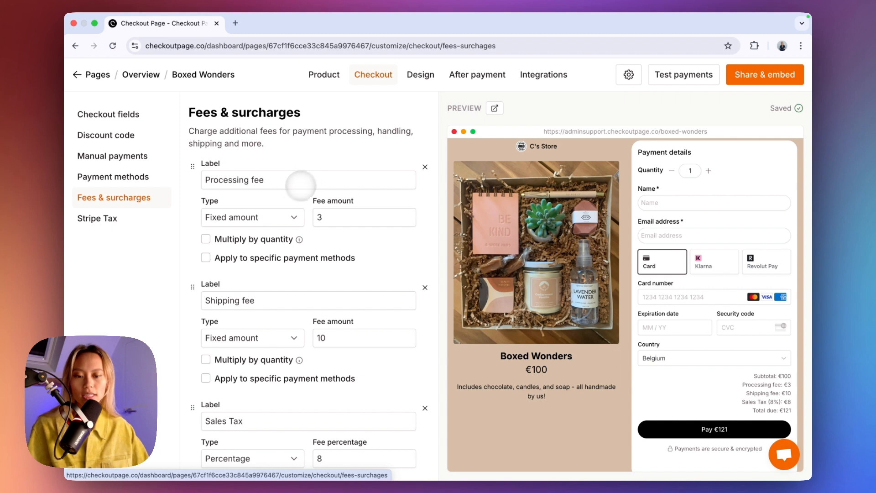
pyautogui.click(271, 213)
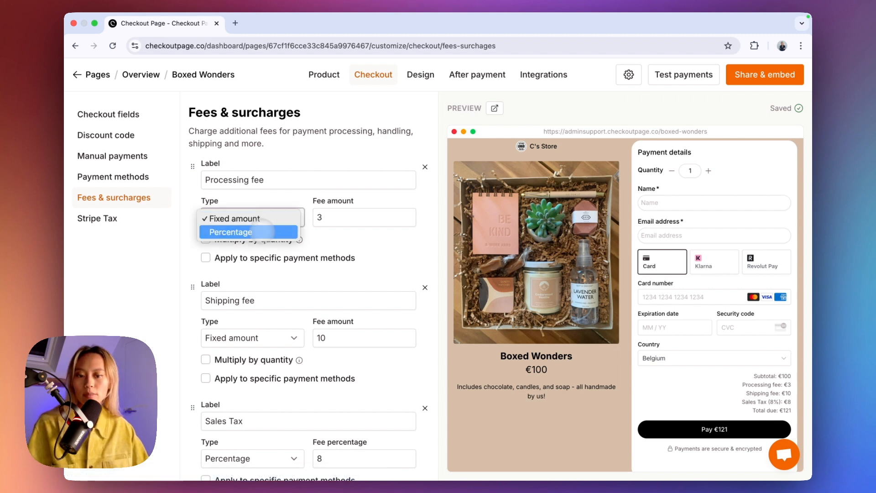
pyautogui.click(233, 231)
pyautogui.click(341, 218)
pyautogui.click(367, 242)
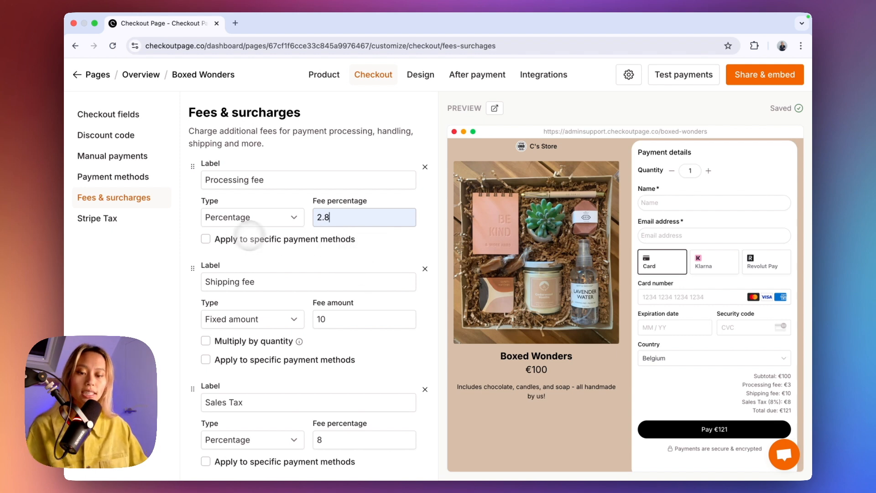
# Restrict the Processing fee to Revolut Pay only and save, leaving the card total at €118.
pyautogui.click(205, 239)
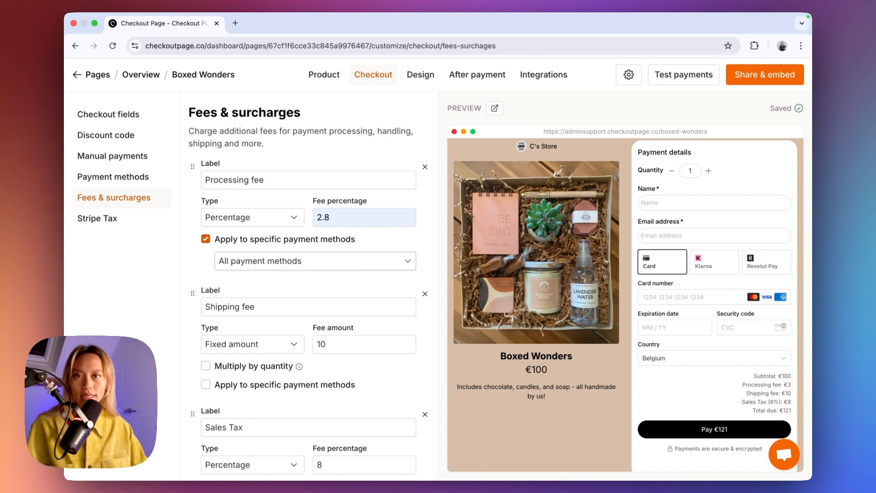
pyautogui.click(315, 260)
pyautogui.scroll(-4, 299, 323)
pyautogui.scroll(-5, 315, 339)
pyautogui.scroll(-5, 315, 340)
pyautogui.scroll(-3, 274, 320)
pyautogui.click(255, 333)
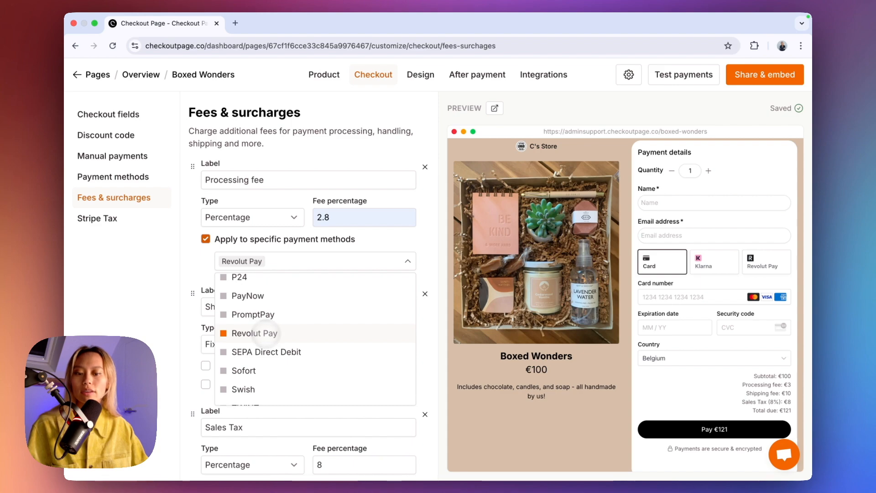
pyautogui.click(193, 293)
pyautogui.scroll(-3, 365, 383)
pyautogui.click(396, 428)
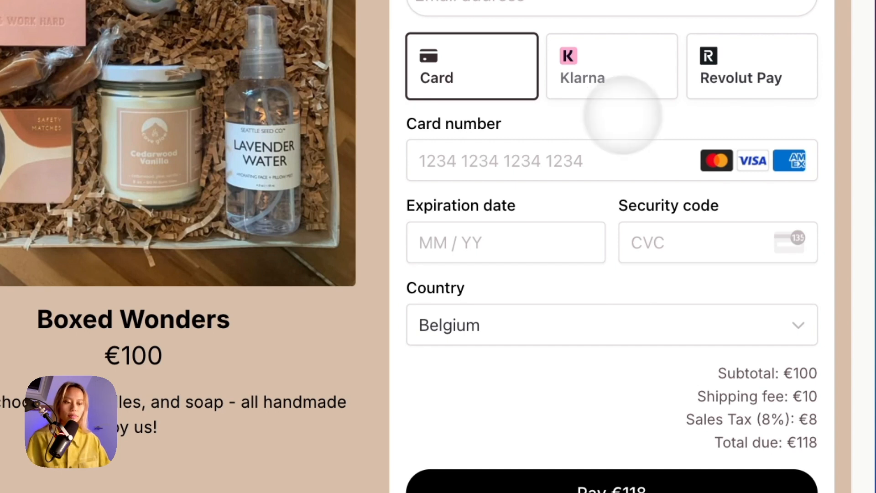
# Pay with Revolut Pay in the preview and check the €2.80 fee and €120.80 total.
pyautogui.click(726, 91)
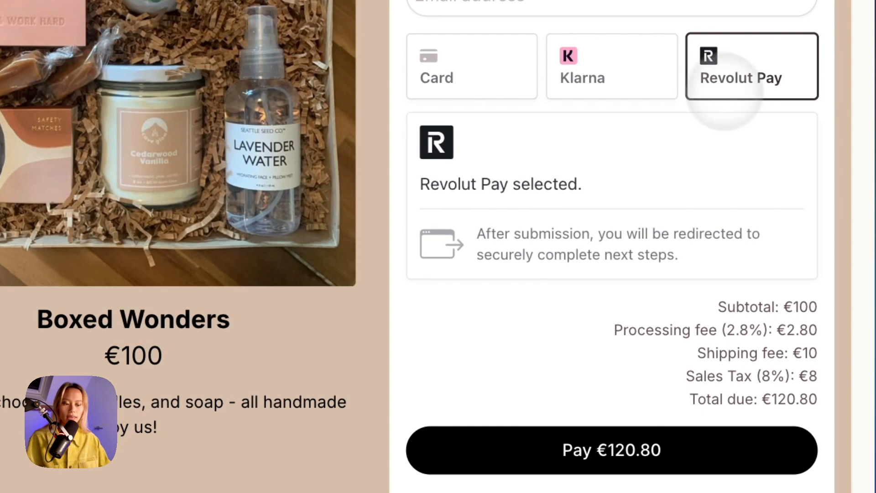
pyautogui.moveTo(612, 331); pyautogui.dragTo(821, 323)
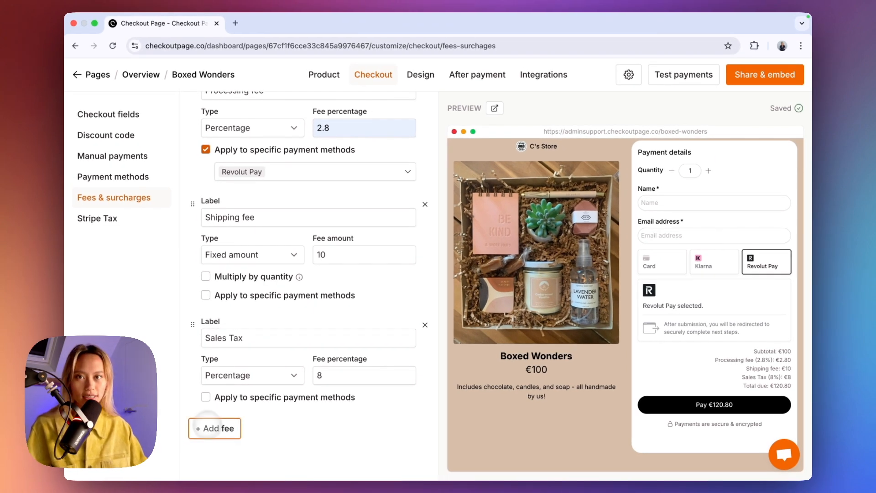
# Draft a second 4% percentage Processing fee limited to specific payment methods.
pyautogui.click(200, 427)
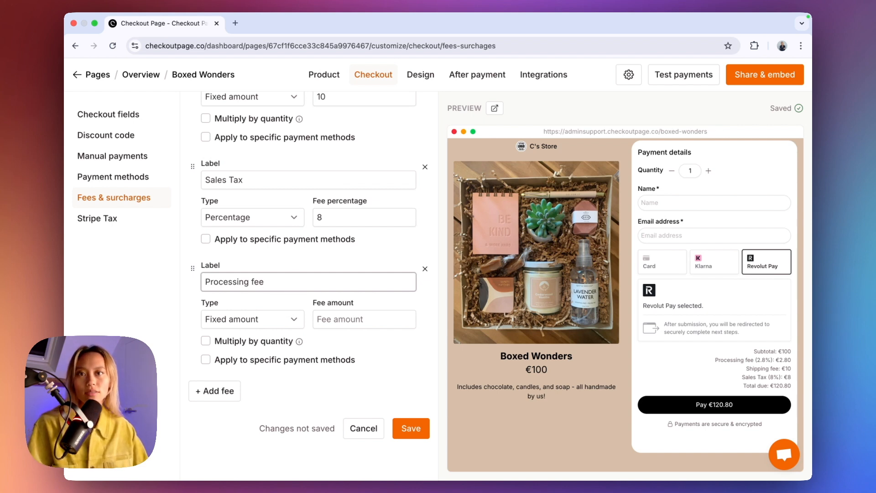
pyautogui.click(274, 319)
pyautogui.click(256, 332)
pyautogui.click(336, 337)
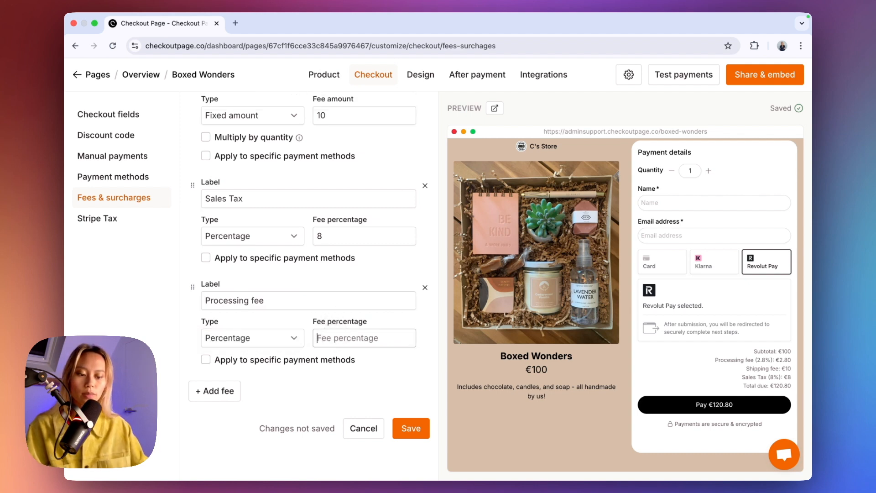
pyautogui.write('4')
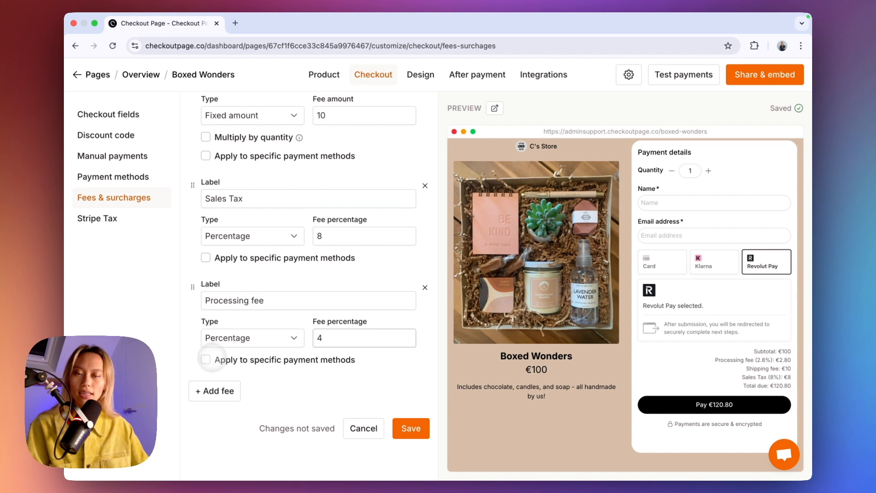
pyautogui.click(205, 359)
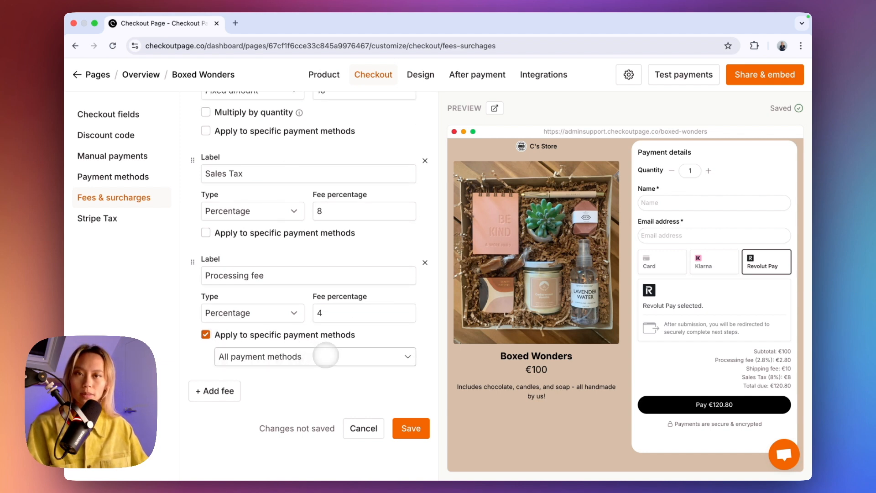
pyautogui.click(326, 355)
pyautogui.scroll(-5, 297, 411)
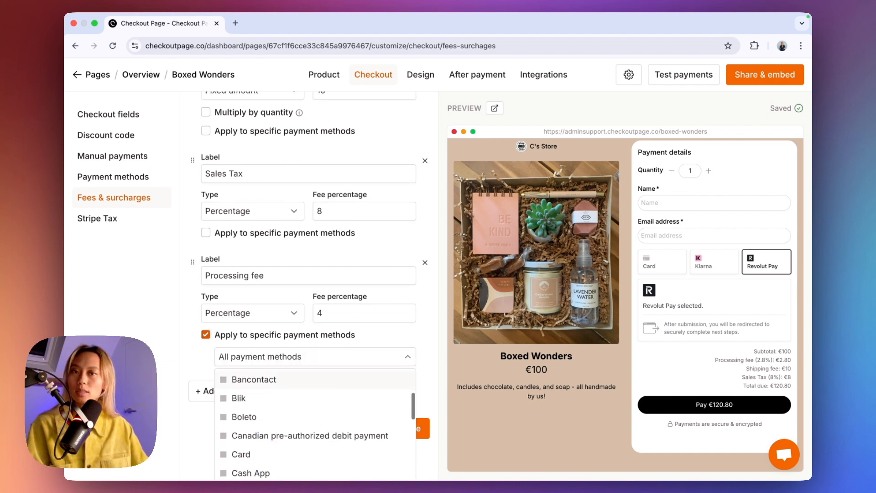
pyautogui.scroll(-5, 323, 398)
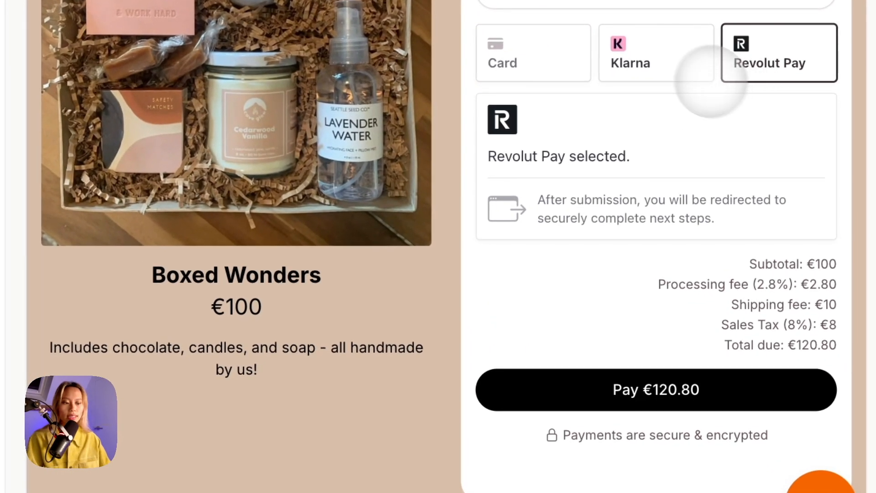
# Pay with Klarna in the preview and check the €4 processing fee and €122 total.
pyautogui.click(683, 65)
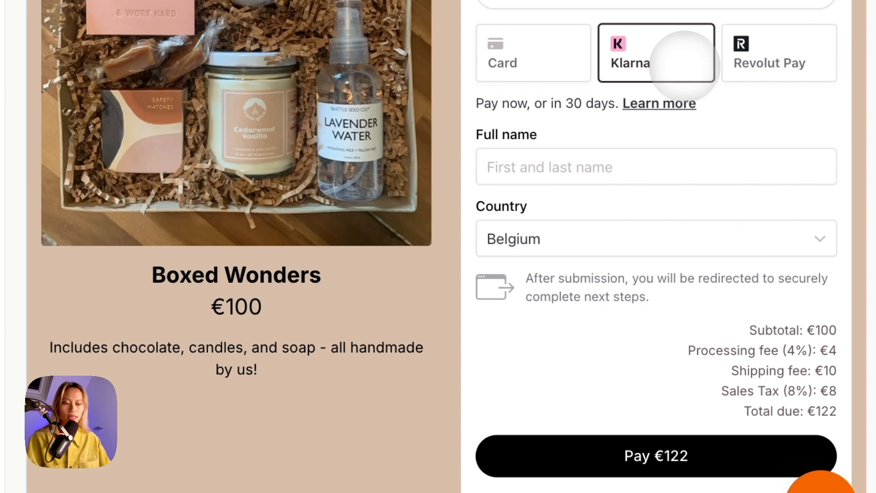
pyautogui.moveTo(688, 351); pyautogui.dragTo(843, 352)
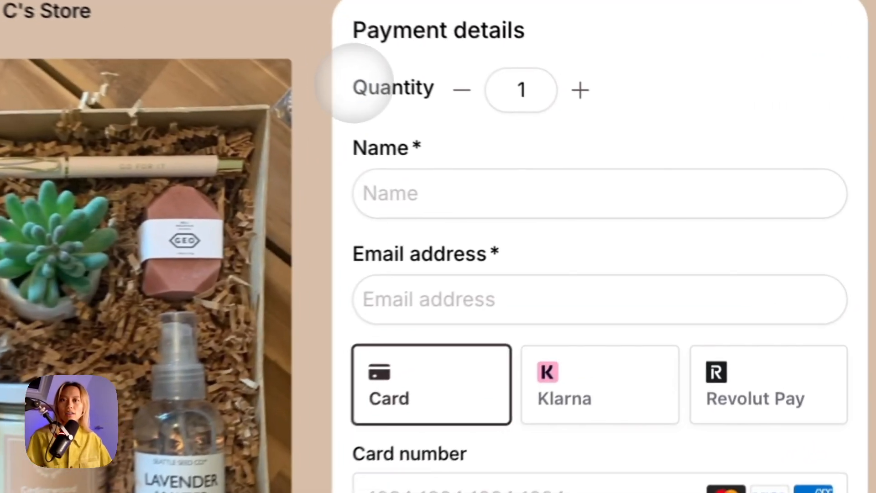
pyautogui.moveTo(639, 170); pyautogui.dragTo(664, 171)
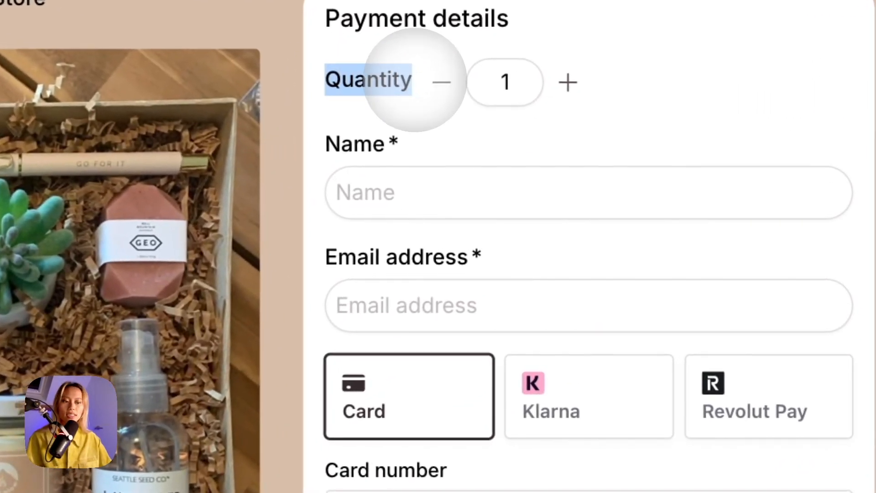
pyautogui.click(568, 83)
pyautogui.click(568, 83)
pyautogui.click(568, 83)
pyautogui.click(441, 82)
pyautogui.click(441, 82)
pyautogui.click(441, 83)
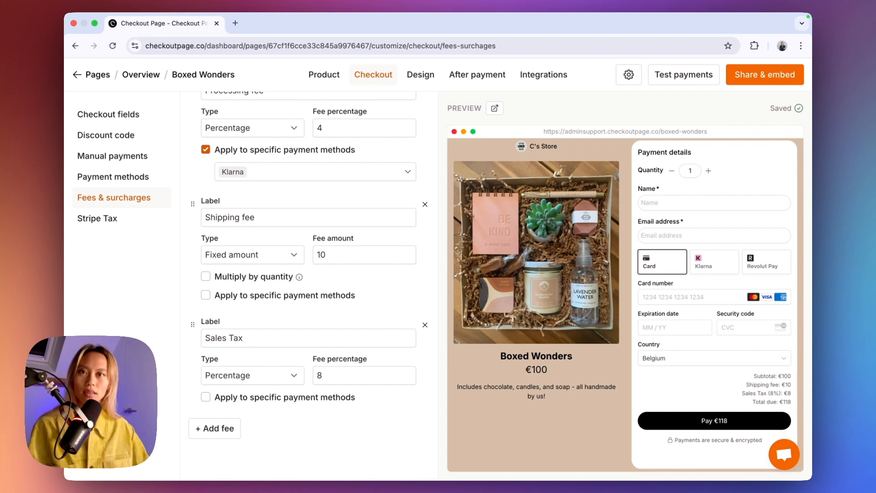
# Multiply shipping by quantity, verify €20 shipping at quantity 2, and open the checkout in a new tab.
pyautogui.click(205, 276)
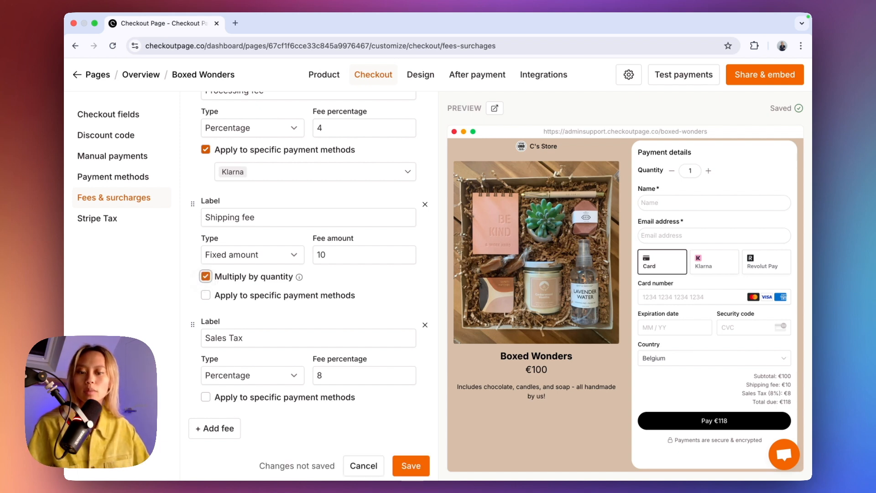
pyautogui.click(410, 466)
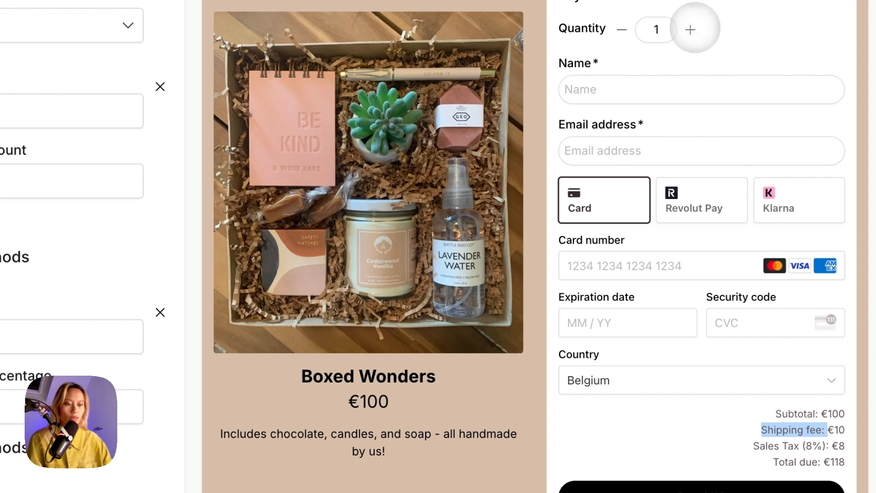
pyautogui.click(690, 29)
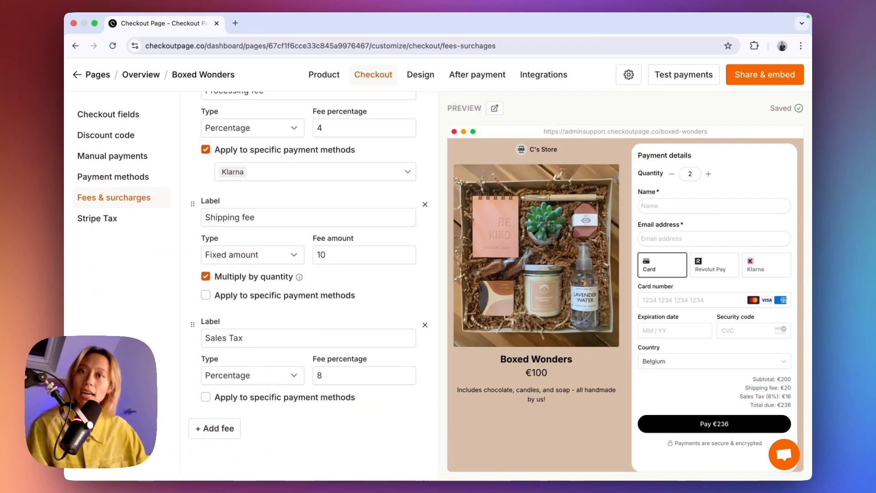
pyautogui.click(494, 108)
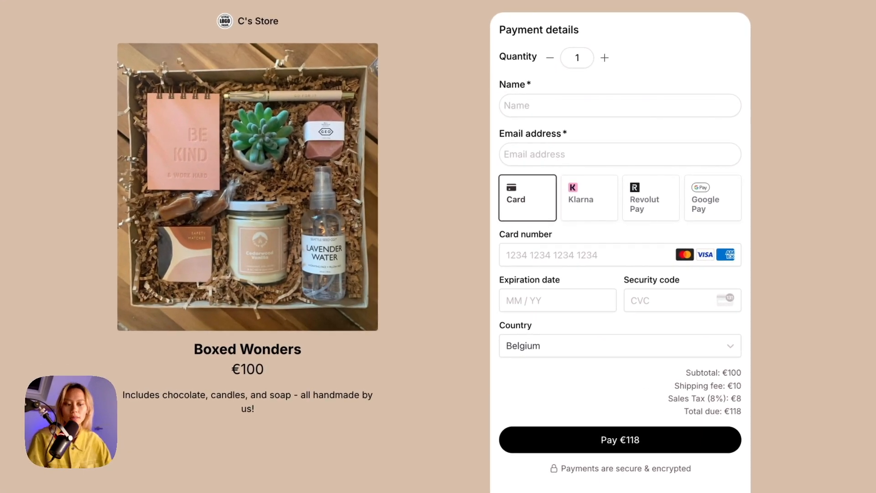
# Step the quantity up to 11 with the + button, then back to 1.
pyautogui.click(605, 58)
pyautogui.click(605, 58)
pyautogui.click(604, 58)
pyautogui.click(605, 58)
pyautogui.click(605, 58)
pyautogui.click(604, 58)
pyautogui.click(605, 58)
pyautogui.click(605, 58)
pyautogui.click(605, 58)
# Choose Google Pay and raise the quantity to 4.
pyautogui.click(706, 198)
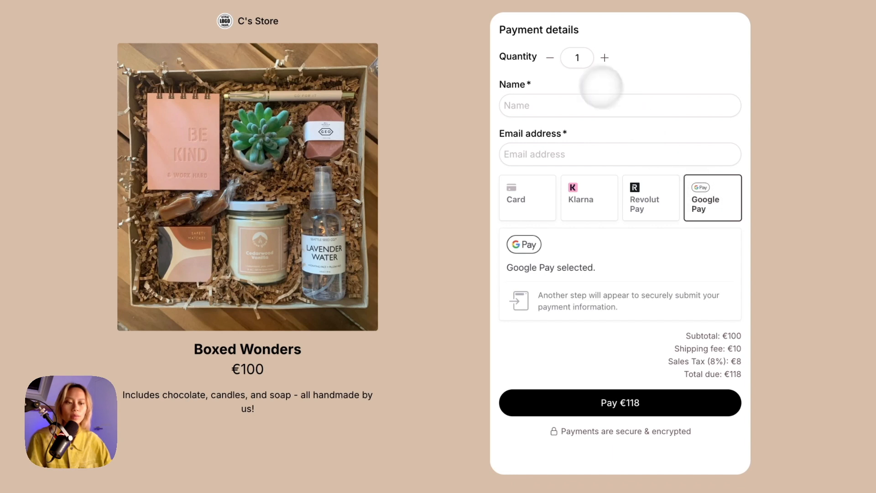
pyautogui.click(604, 58)
pyautogui.click(605, 58)
pyautogui.click(605, 58)
pyautogui.click(604, 58)
pyautogui.click(604, 58)
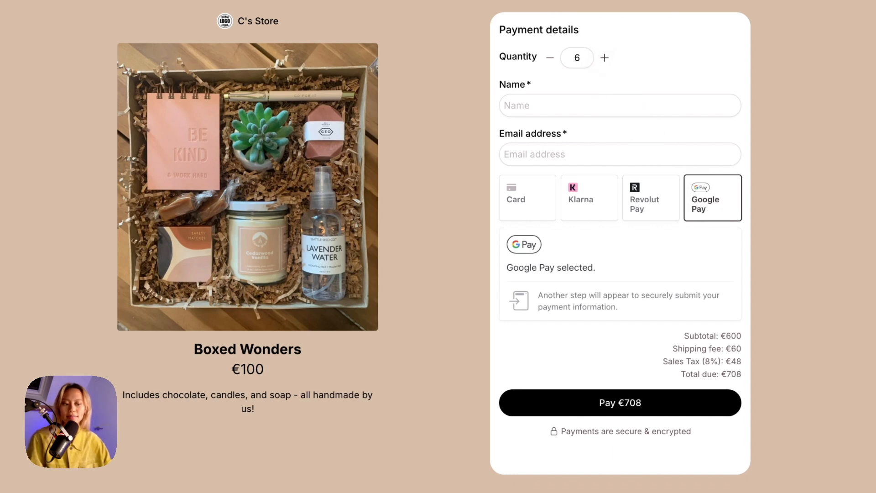
# Compare processing fees: Revolut Pay's 2.8% line against Klarna's 4% line.
pyautogui.click(649, 197)
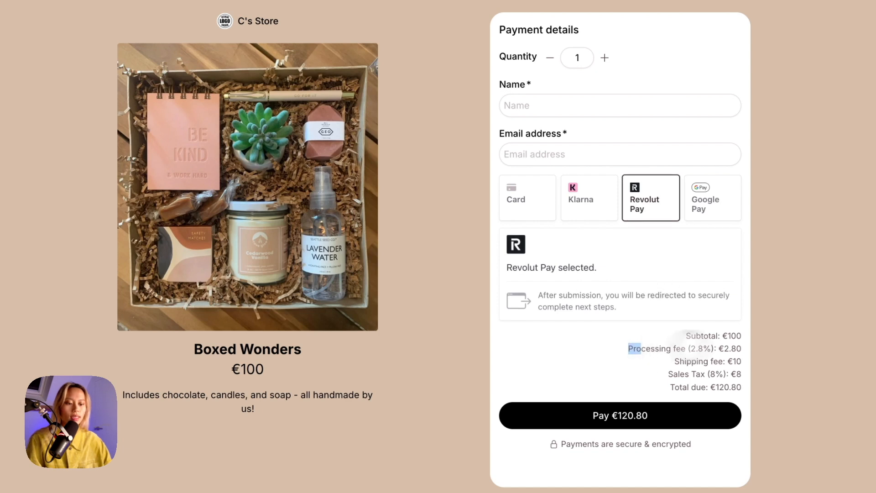
pyautogui.moveTo(626, 349); pyautogui.dragTo(767, 348)
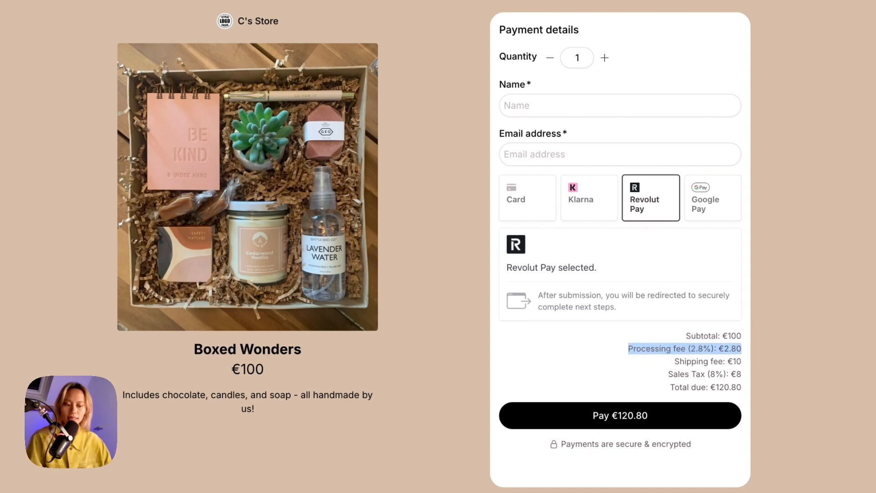
pyautogui.click(594, 196)
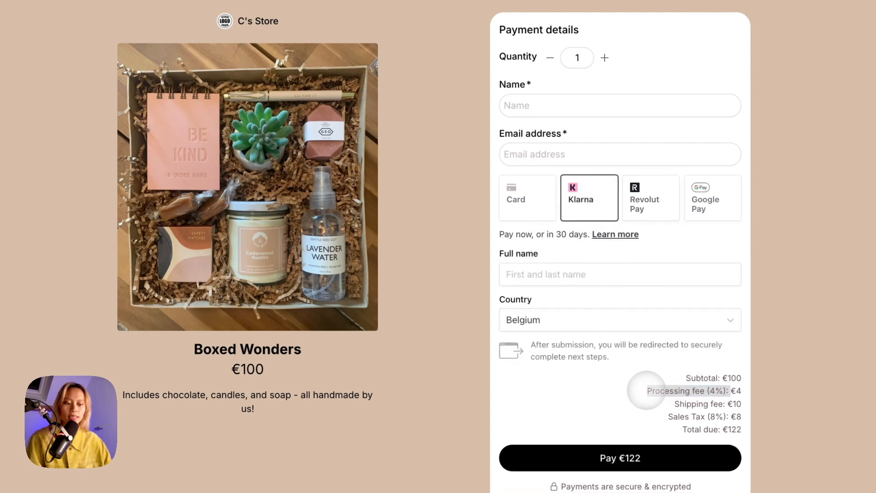
pyautogui.moveTo(647, 390); pyautogui.dragTo(746, 391)
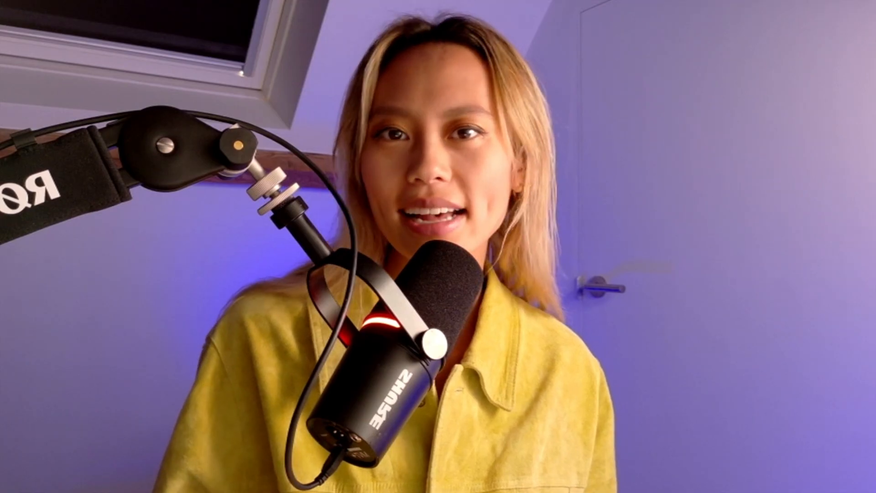